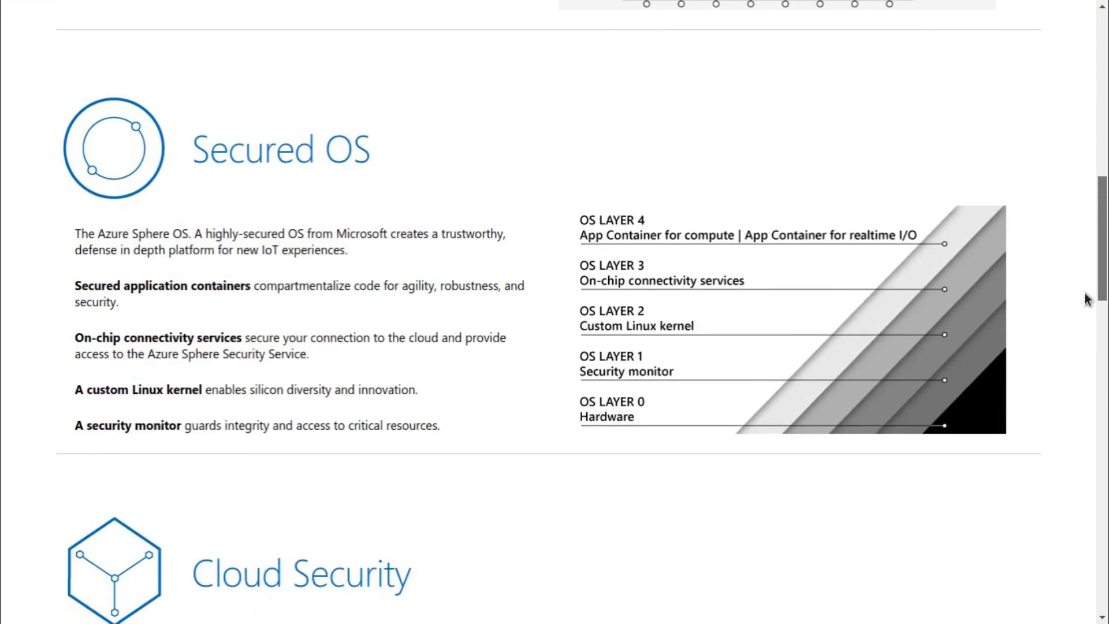
{"action": "left_click_drag", "start_coordinate": [1088, 299], "coordinate": [1075, 385]}
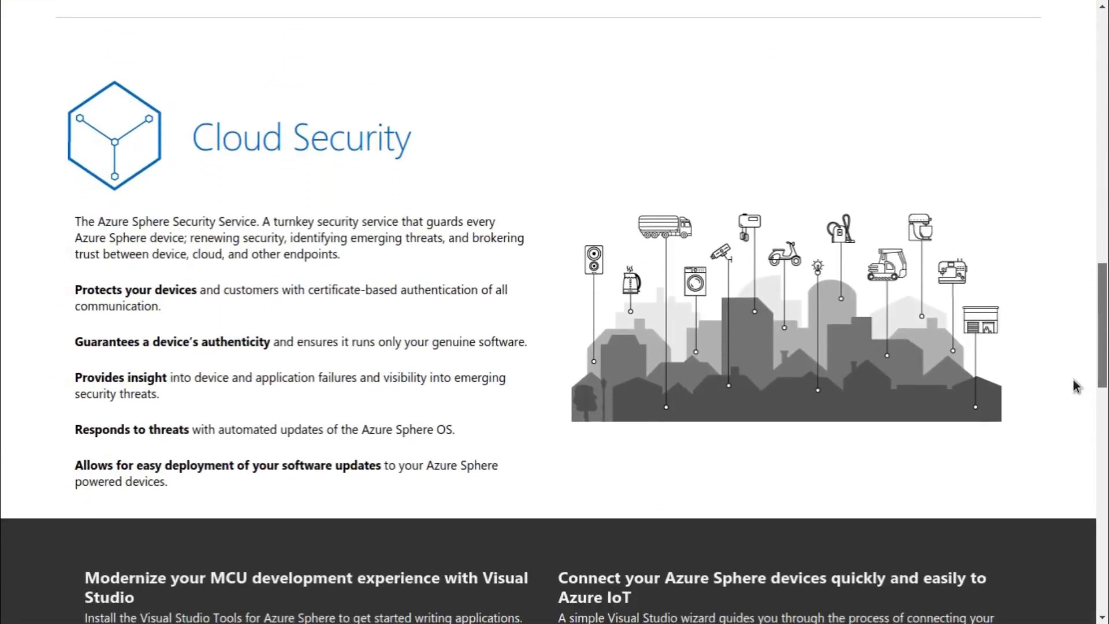
{"action": "left_click_drag", "start_coordinate": [1076, 385], "coordinate": [1055, 612]}
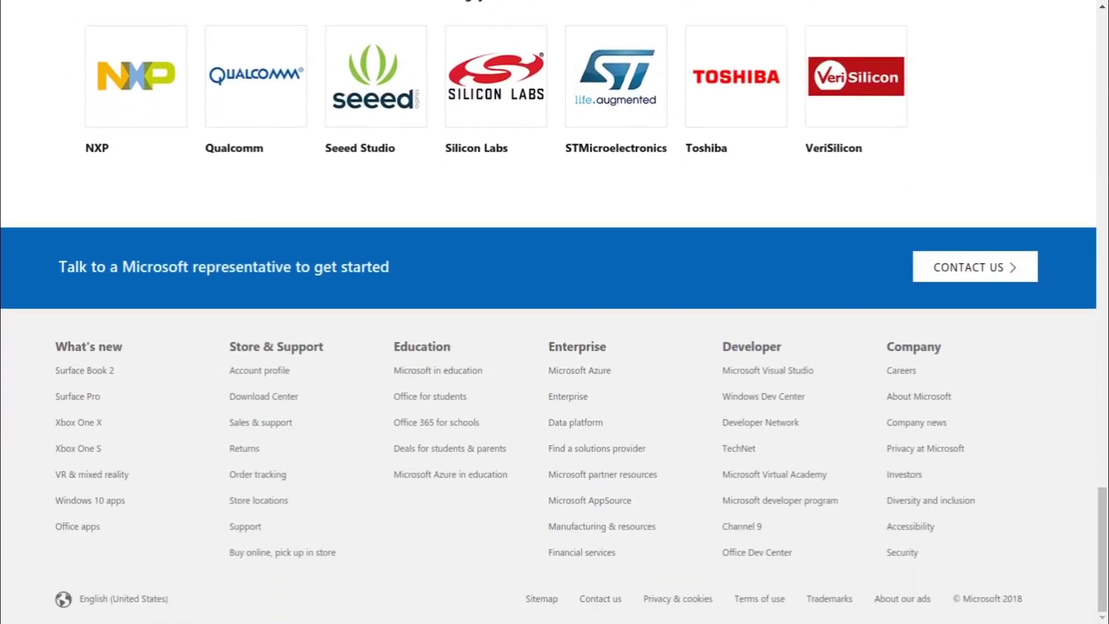